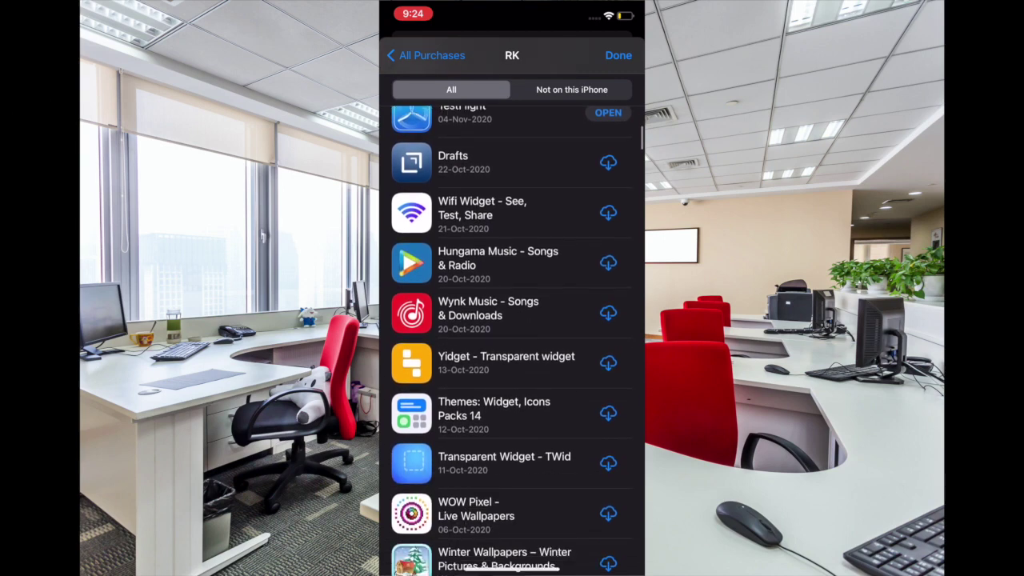
Step: Scroll the purchase history and filter it to the 'Not on this iPhone' apps
scroll(512, 336, "down", 2)
scroll(512, 336, "down", 2)
scroll(512, 336, "down", 4)
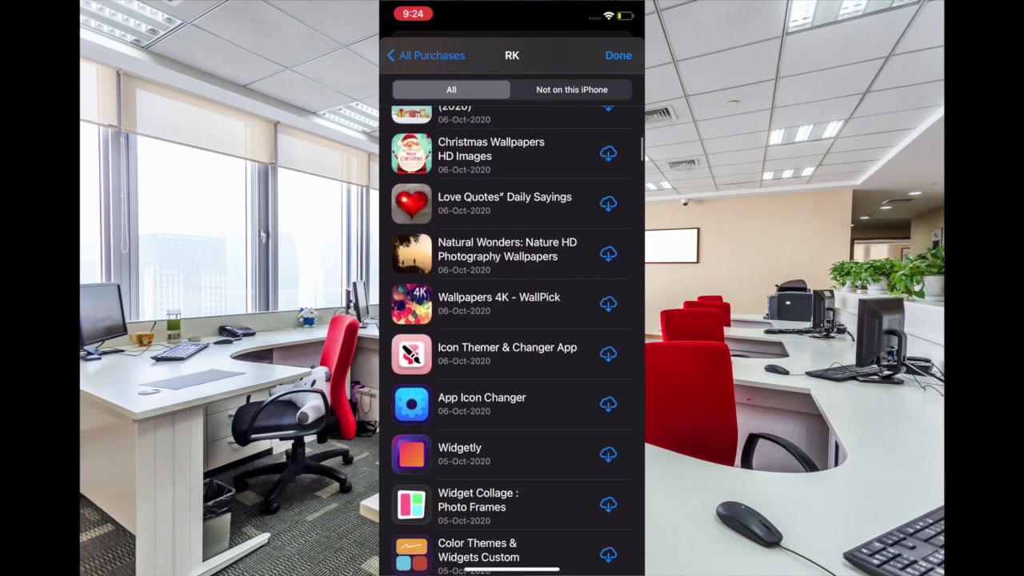
scroll(512, 336, "down", 1)
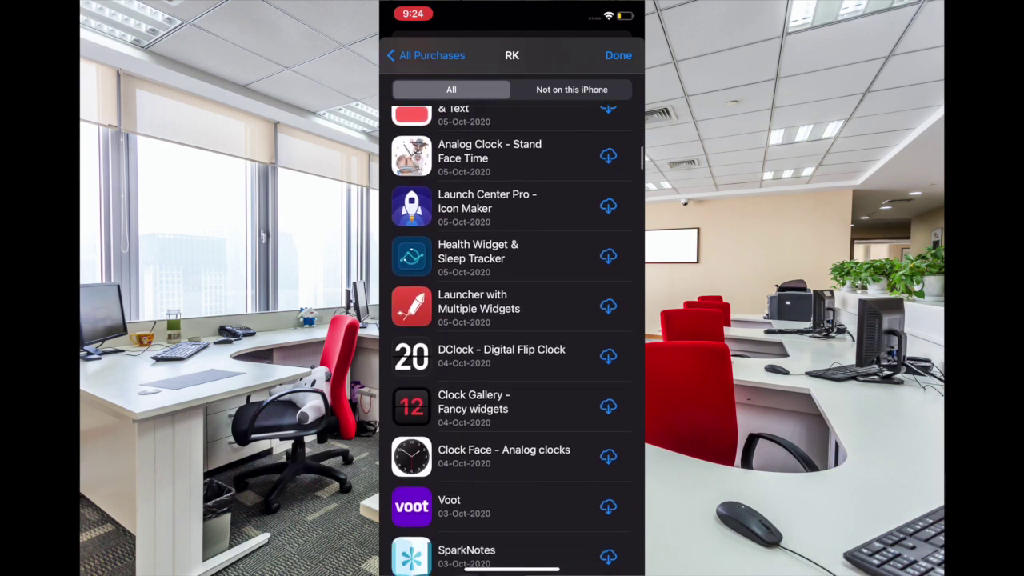
scroll(512, 336, "down", 2)
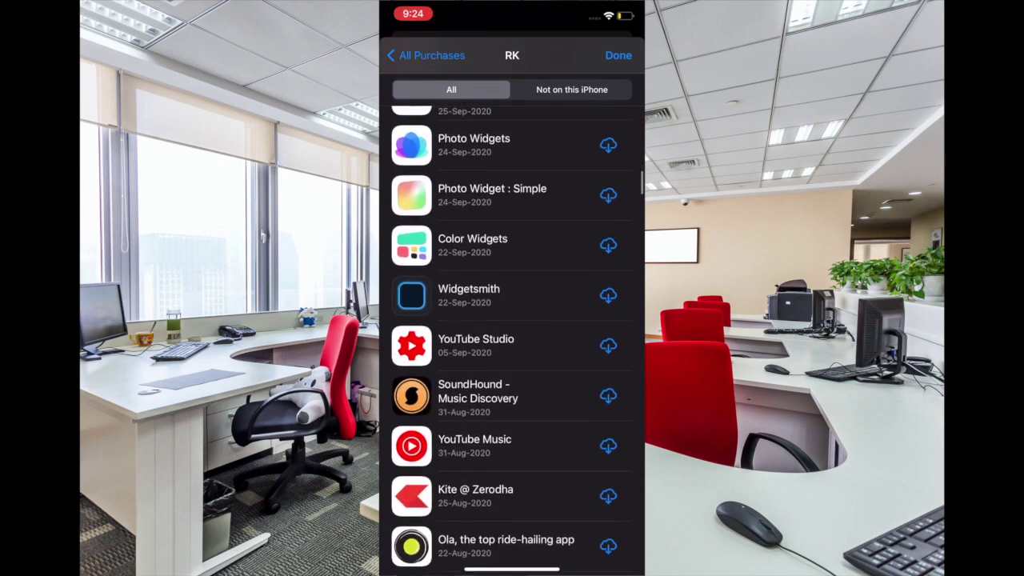
scroll(512, 336, "down", 3)
scroll(512, 336, "down", 3)
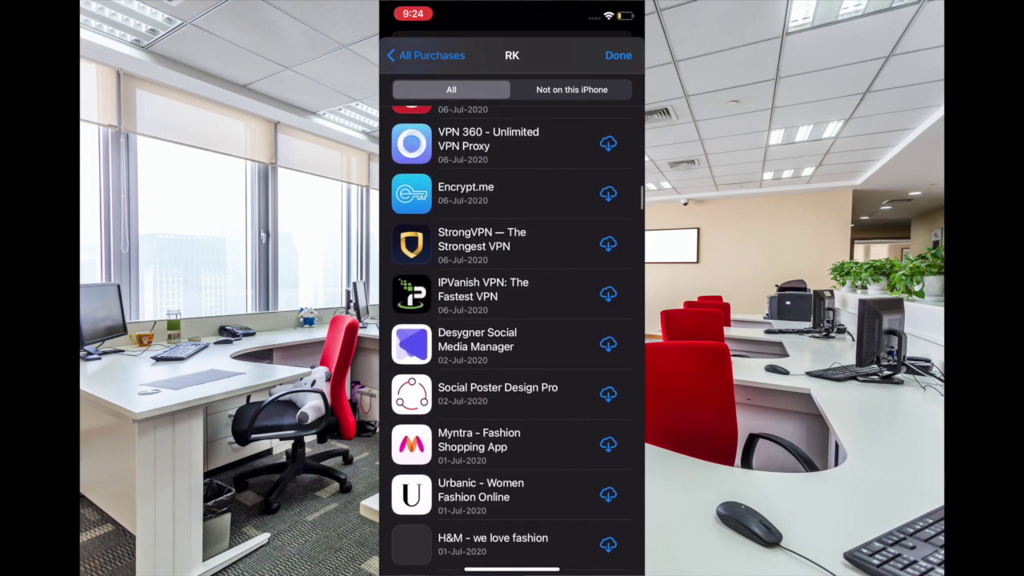
scroll(512, 335, "down", 5)
scroll(511, 336, "down", 5)
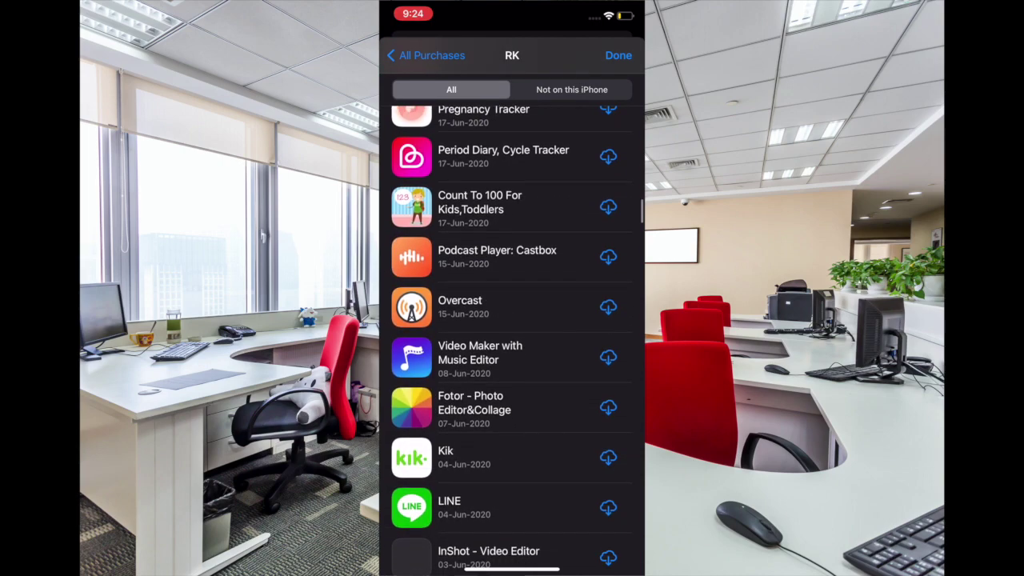
left_click(571, 89)
scroll(512, 336, "down", 2)
scroll(512, 336, "down", 3)
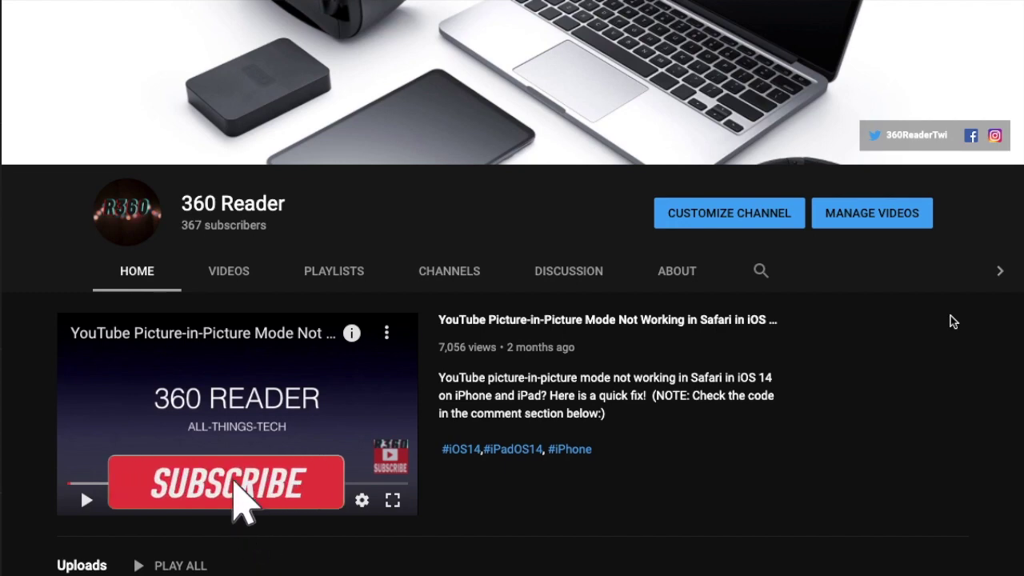
scroll(889, 385, "down", 3)
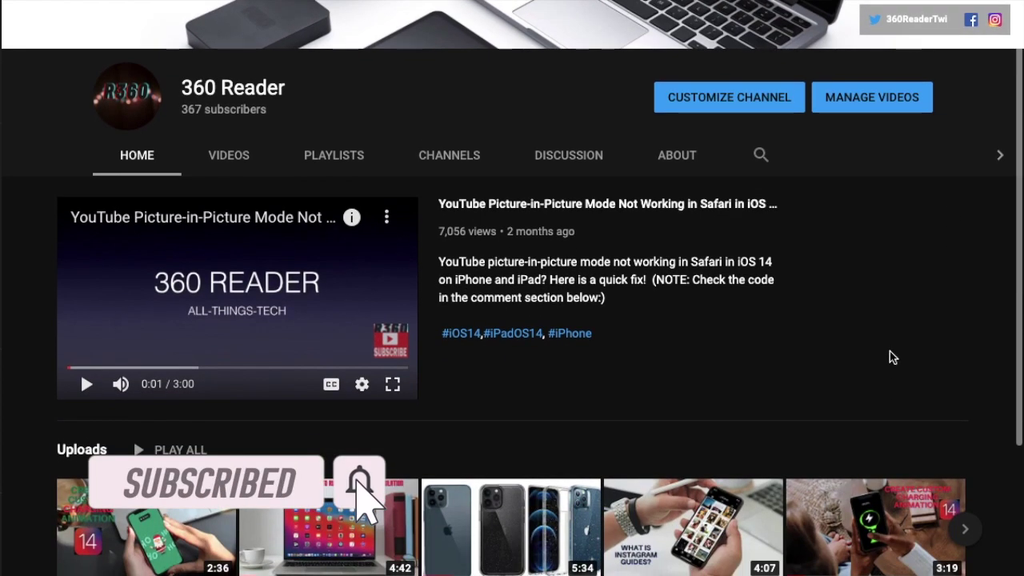
scroll(889, 354, "down", 4)
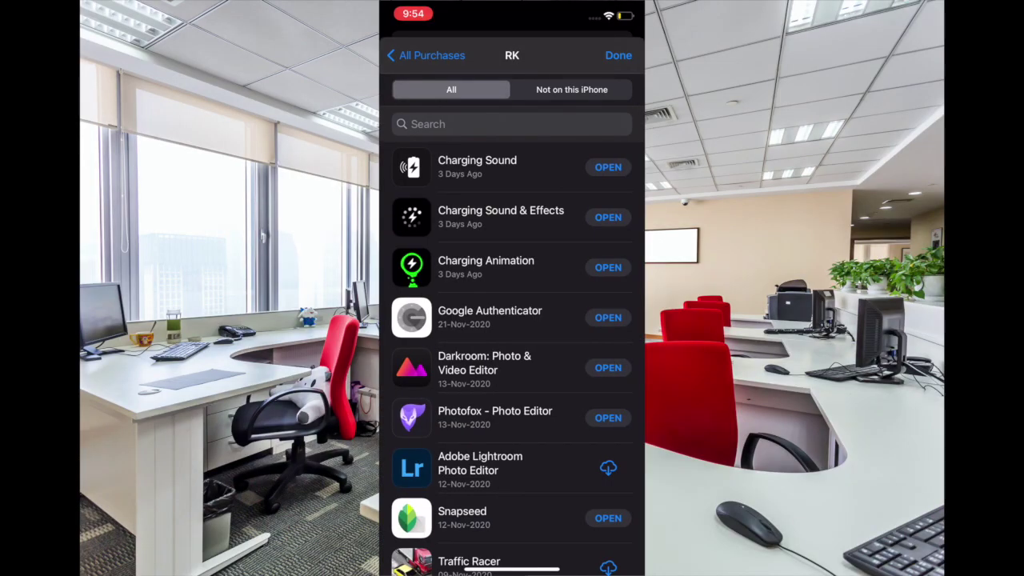
scroll(512, 336, "down", 5)
scroll(512, 336, "down", 5)
scroll(512, 336, "down", 5)
scroll(512, 336, "down", 5)
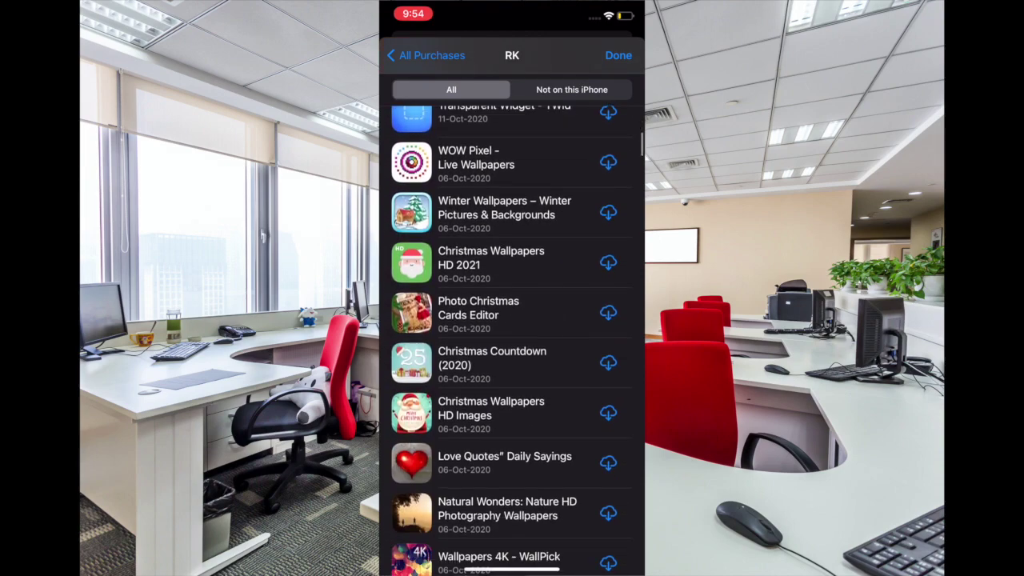
scroll(512, 336, "down", 3)
scroll(512, 336, "down", 5)
scroll(512, 336, "down", 5)
scroll(512, 336, "down", 4)
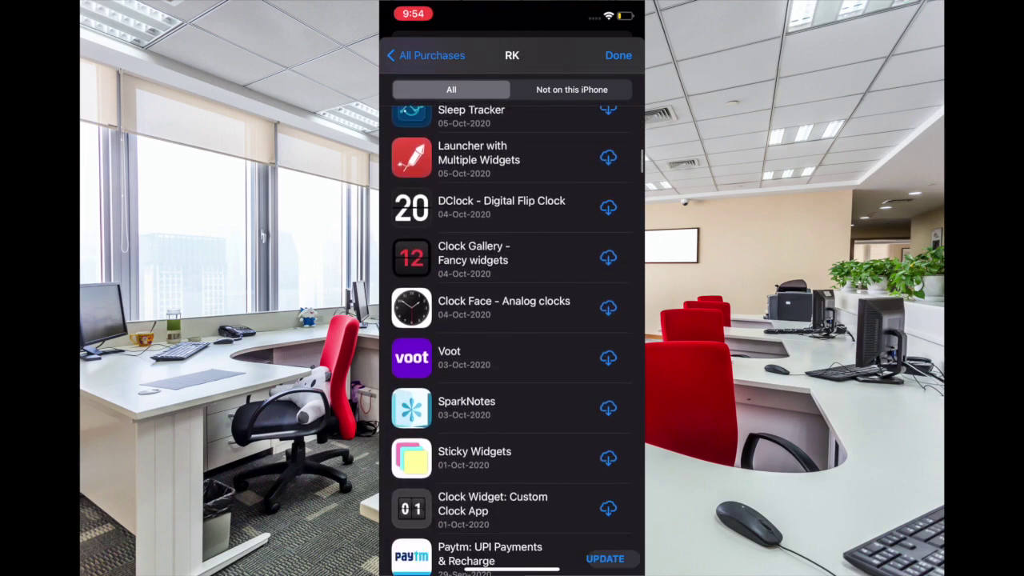
scroll(512, 335, "down", 5)
scroll(512, 336, "down", 5)
scroll(512, 336, "down", 5)
scroll(512, 336, "down", 5)
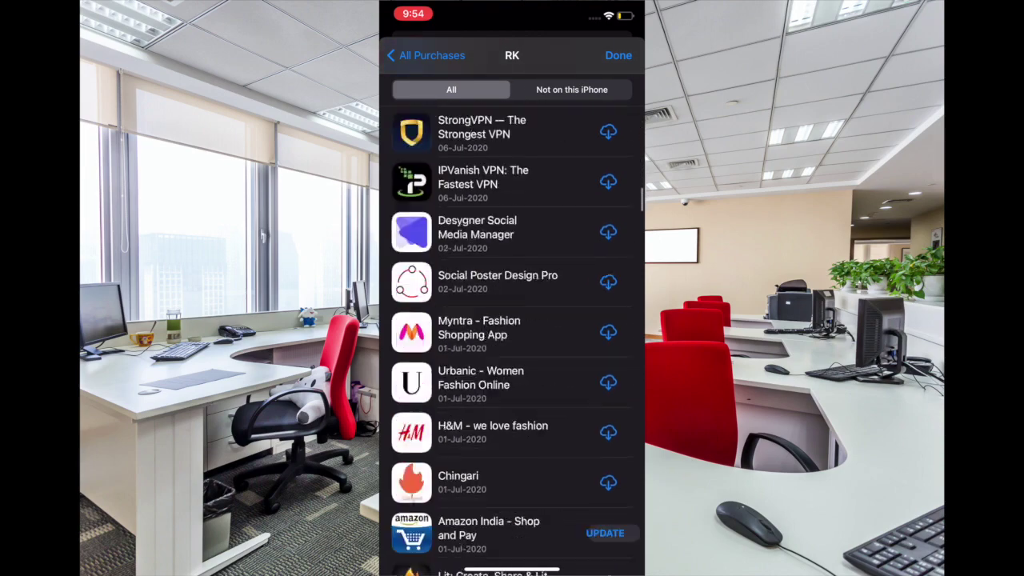
scroll(512, 336, "down", 5)
scroll(512, 335, "down", 5)
scroll(512, 336, "down", 5)
scroll(511, 336, "down", 5)
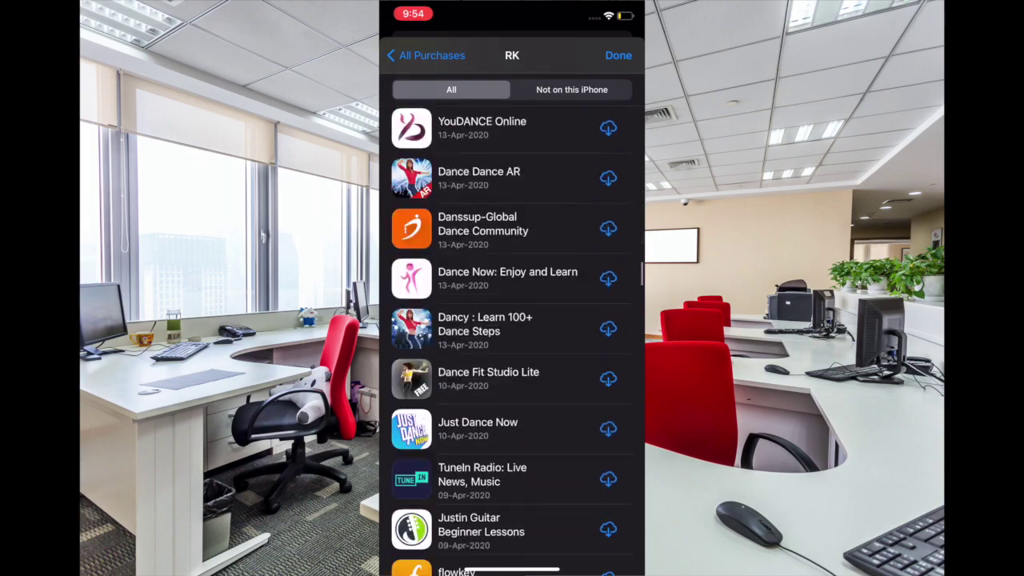
scroll(512, 336, "down", 5)
scroll(512, 336, "down", 5)
scroll(512, 336, "down", 5)
scroll(512, 336, "down", 5)
scroll(511, 336, "down", 5)
scroll(511, 336, "down", 5)
left_click(571, 90)
scroll(512, 336, "down", 5)
Step: Hide Warren Buffett's Paper Wizard from the 'Not on this iPhone' purchase list
scroll(512, 336, "down", 5)
scroll(512, 336, "down", 5)
scroll(512, 336, "down", 5)
scroll(511, 336, "down", 5)
scroll(512, 335, "down", 2)
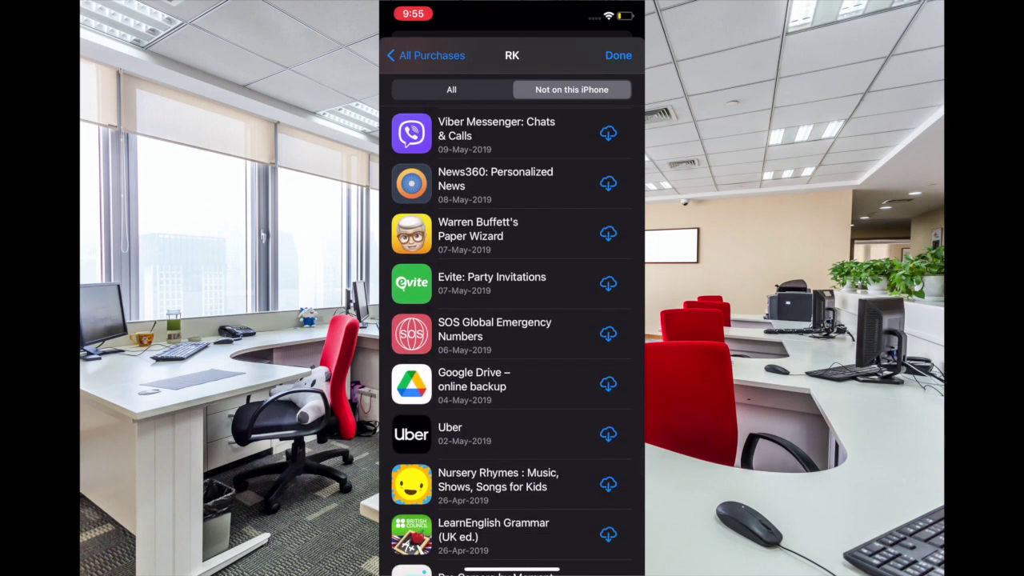
left_click_drag(560, 233, 496, 233)
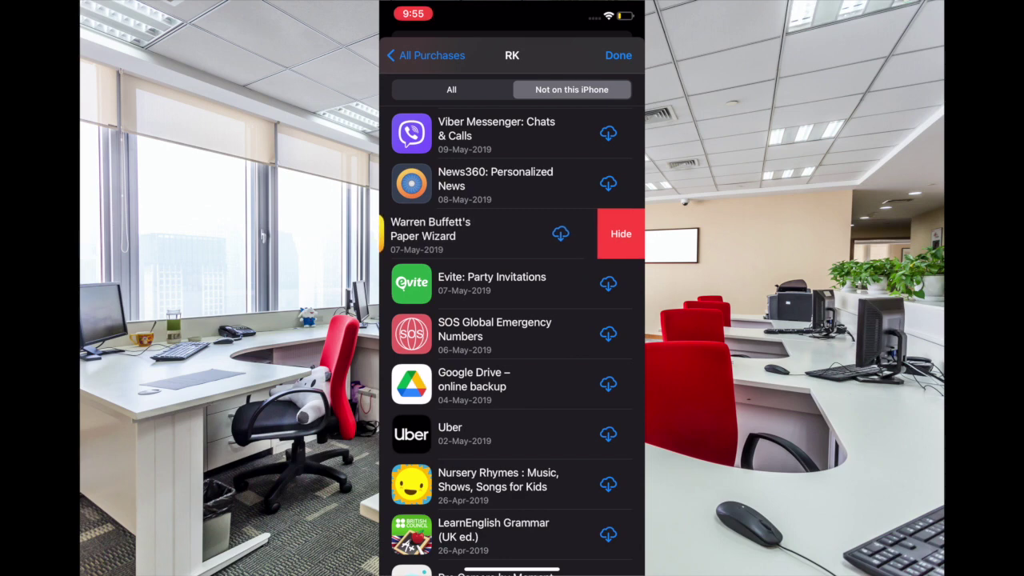
left_click(620, 234)
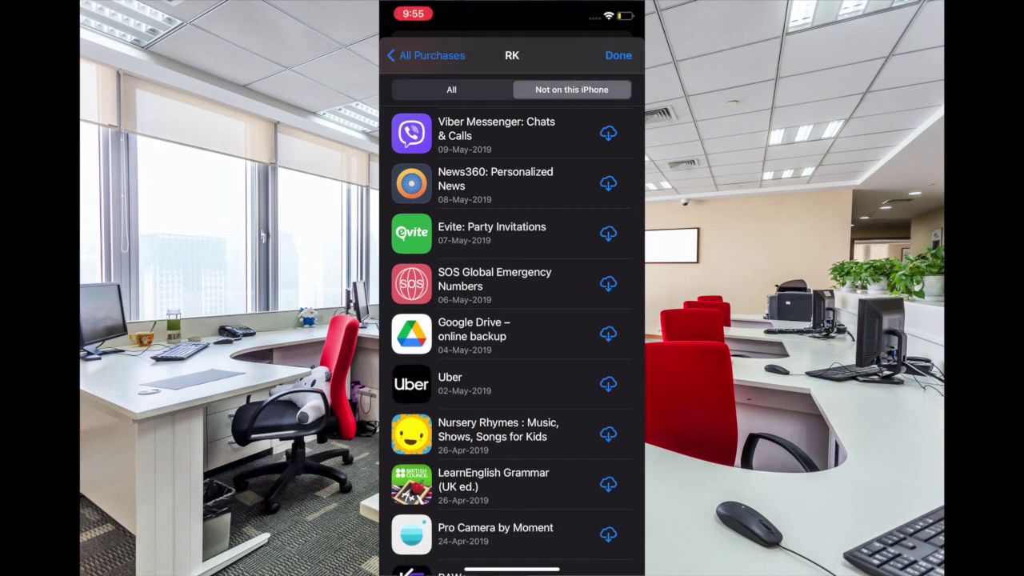
scroll(510, 341, "down", 1)
scroll(511, 340, "down", 5)
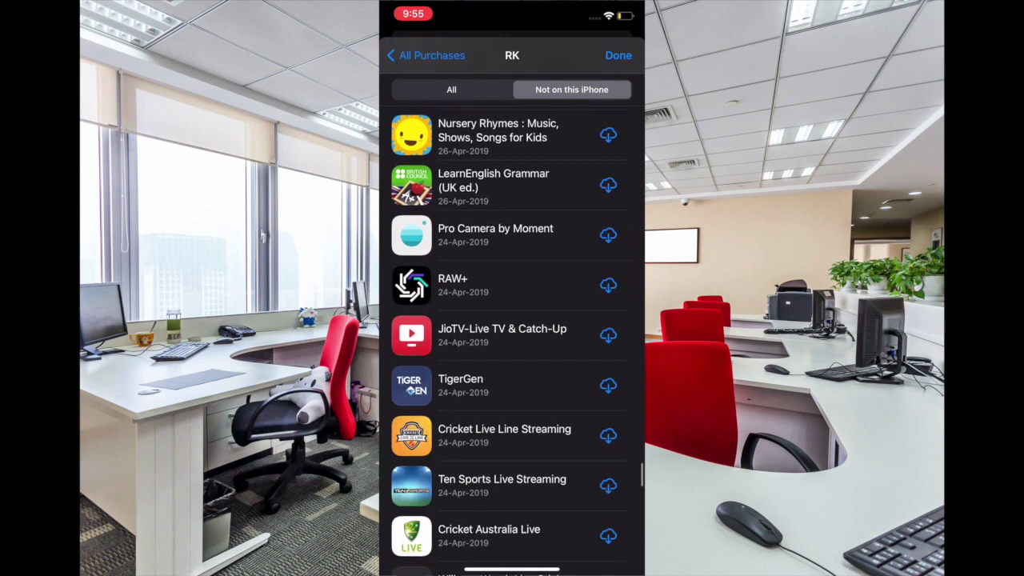
Step: Hide RAW+, JioTV, Cricket Live Line Streaming and Ten Sports Live Streaming from purchases
left_click_drag(560, 270, 510, 269)
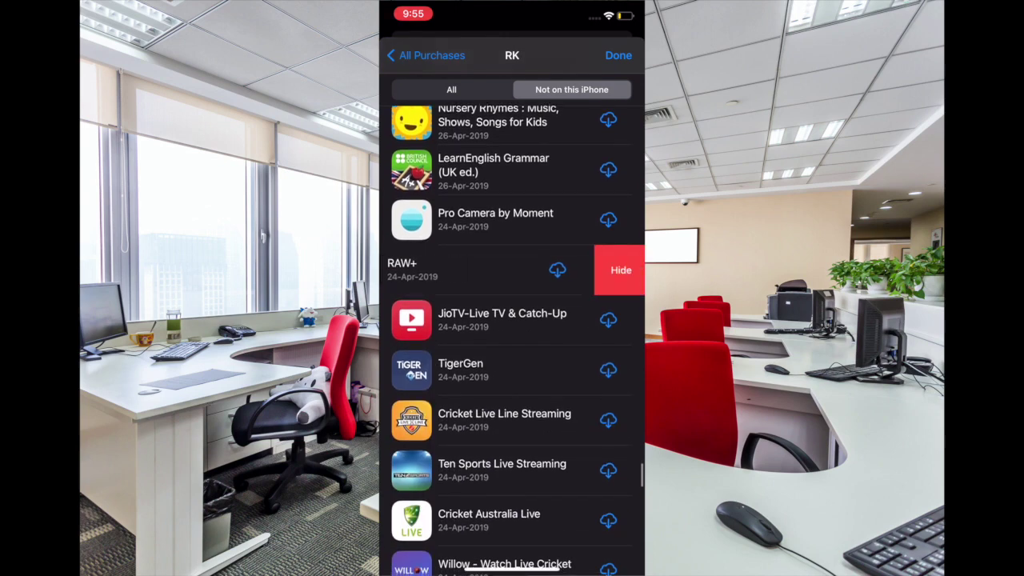
left_click(620, 269)
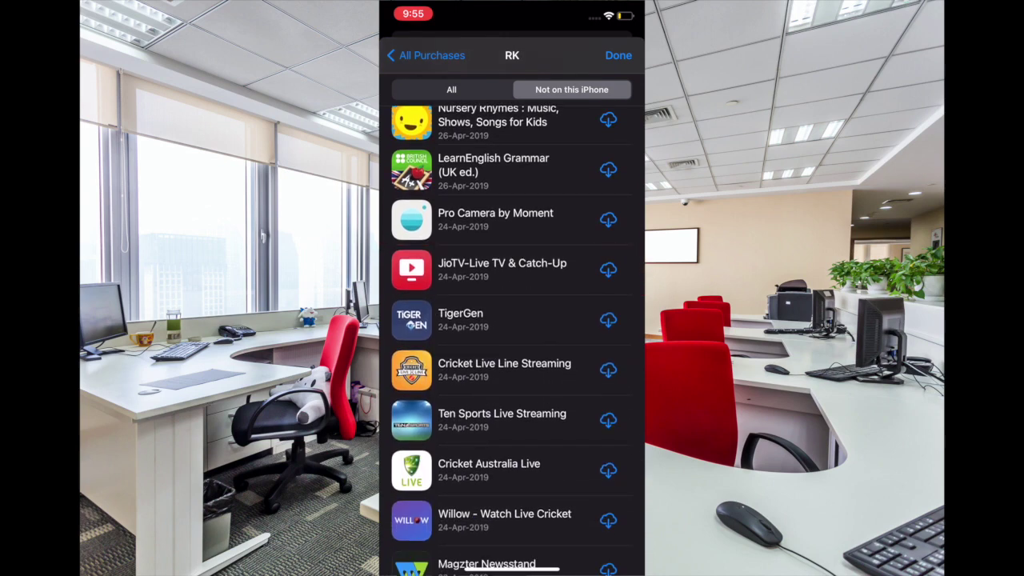
left_click_drag(560, 269, 509, 269)
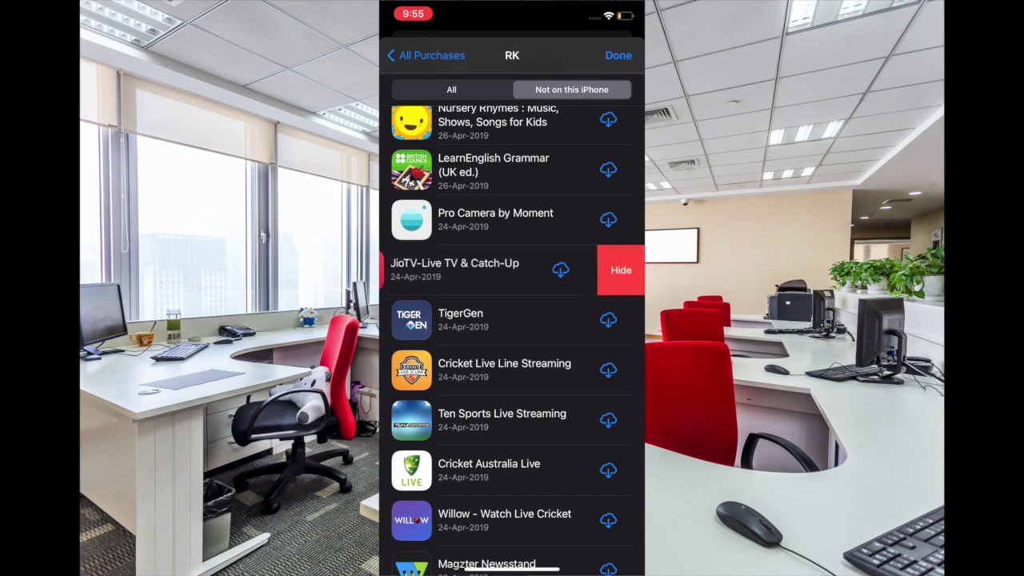
left_click(620, 270)
left_click_drag(560, 320, 512, 319)
left_click(620, 320)
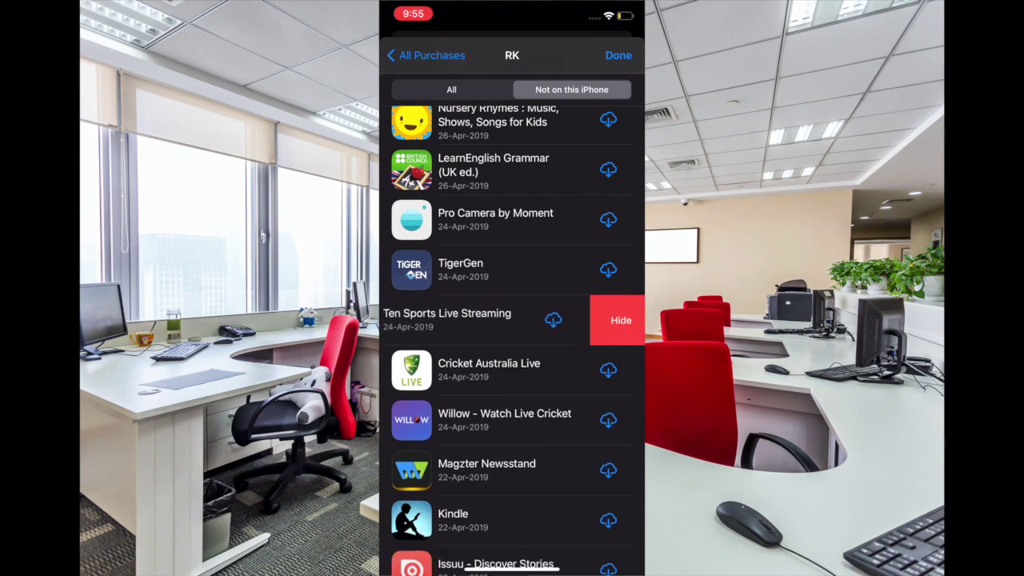
left_click(621, 320)
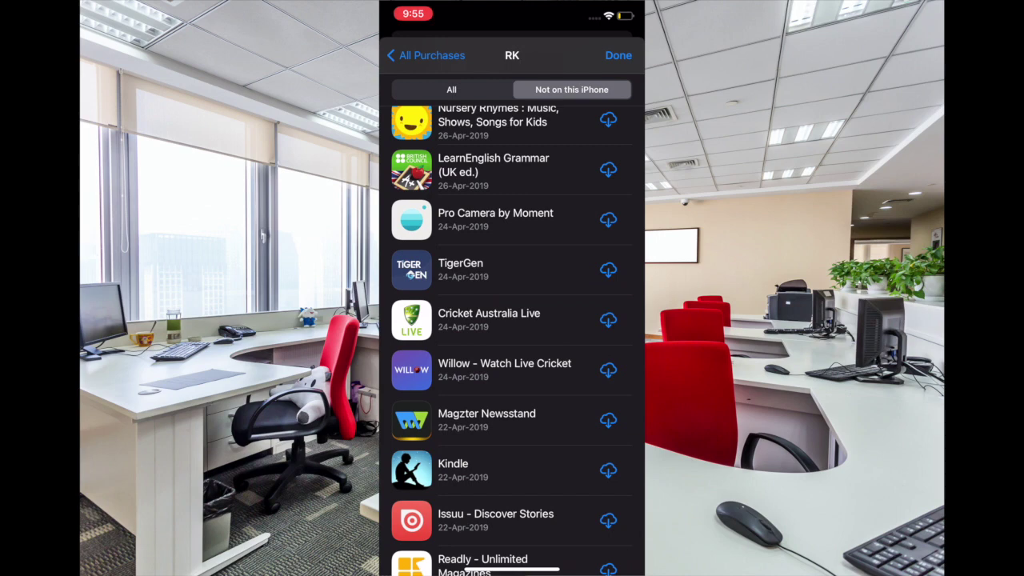
Step: Hide Willow and Magzter Newsstand, then return to the RK purchases list
left_click_drag(560, 369, 512, 369)
left_click(620, 369)
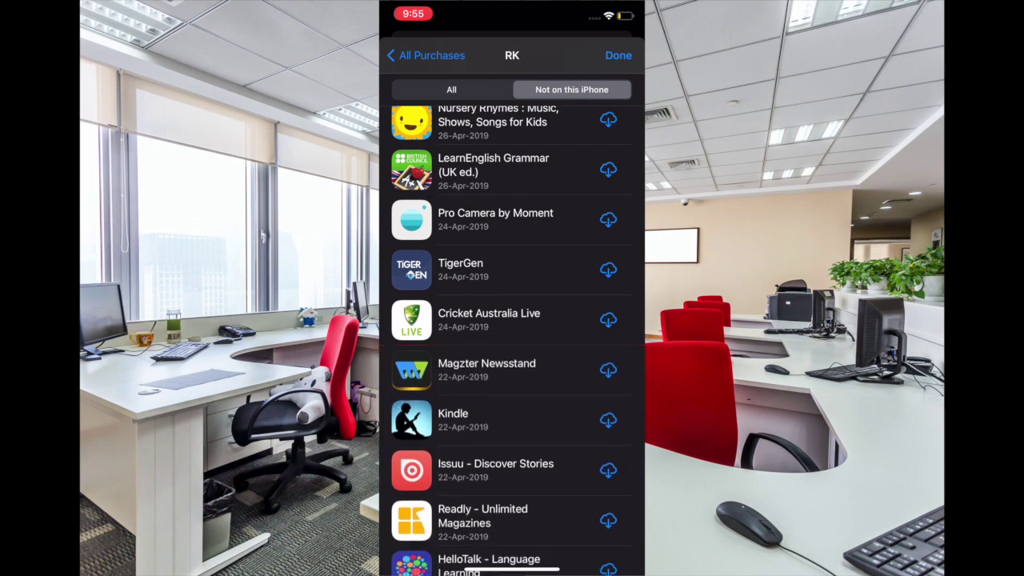
left_click_drag(560, 369, 512, 370)
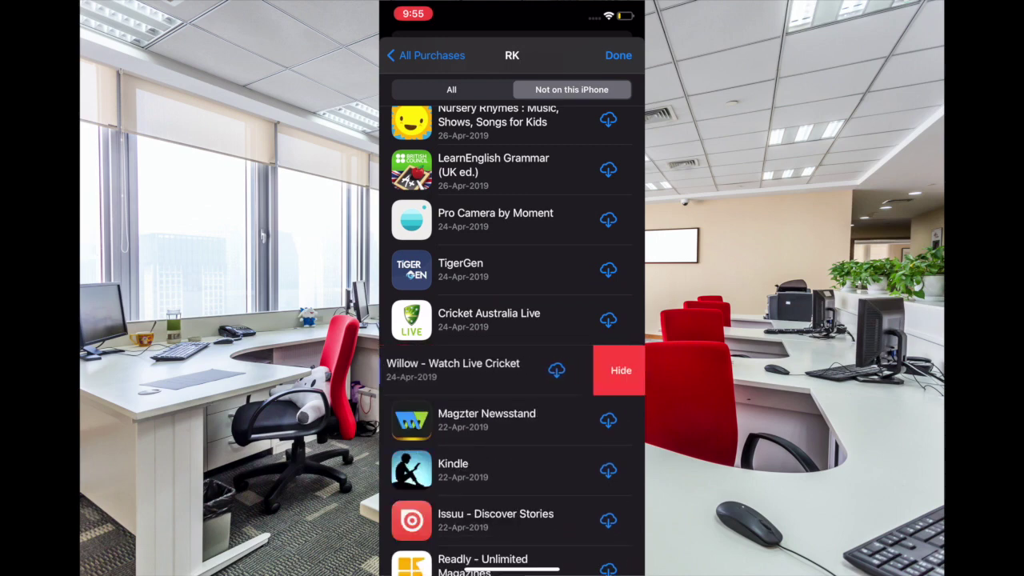
left_click(621, 369)
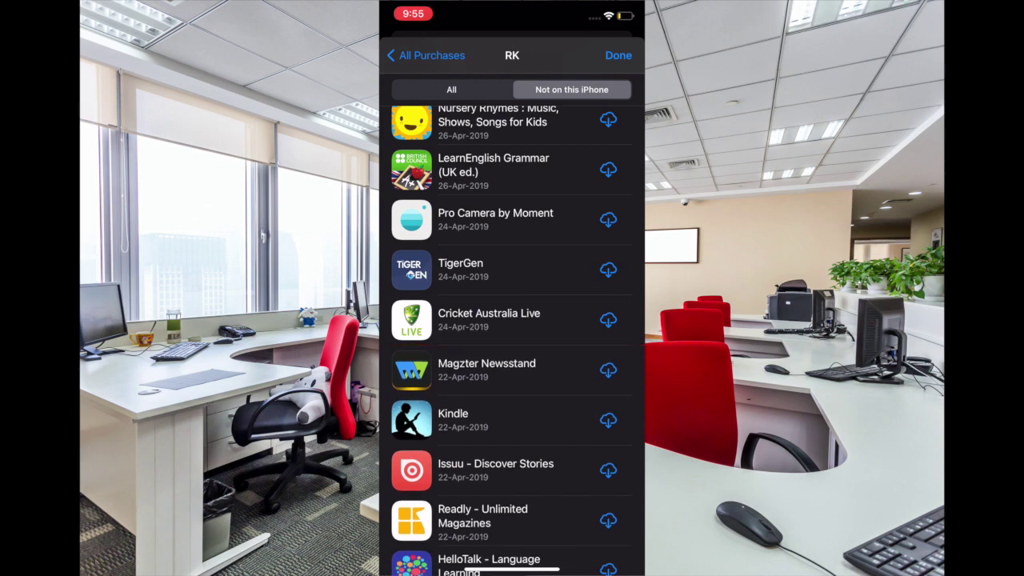
left_click_drag(560, 370, 512, 369)
left_click(620, 370)
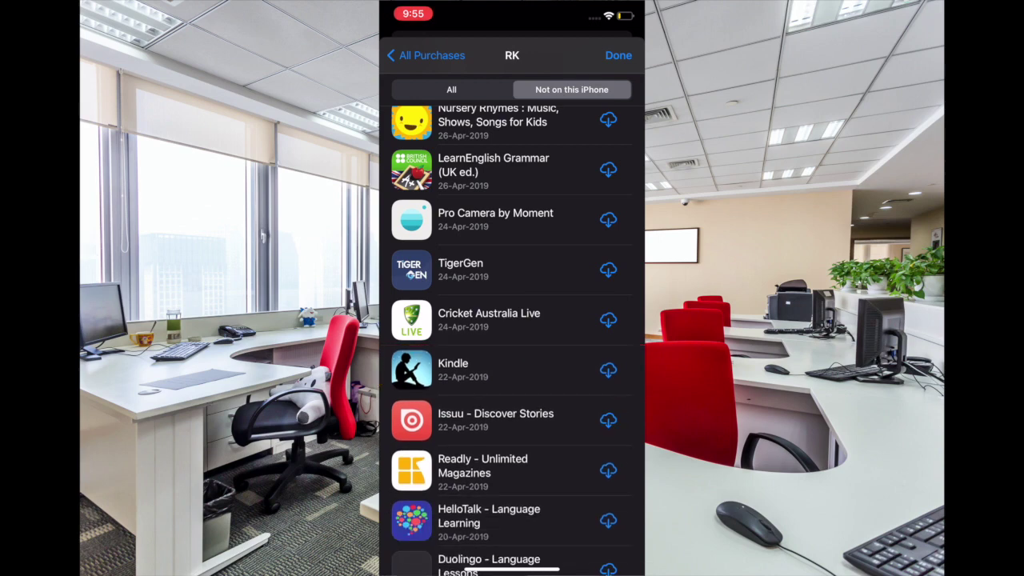
left_click_drag(560, 420, 512, 419)
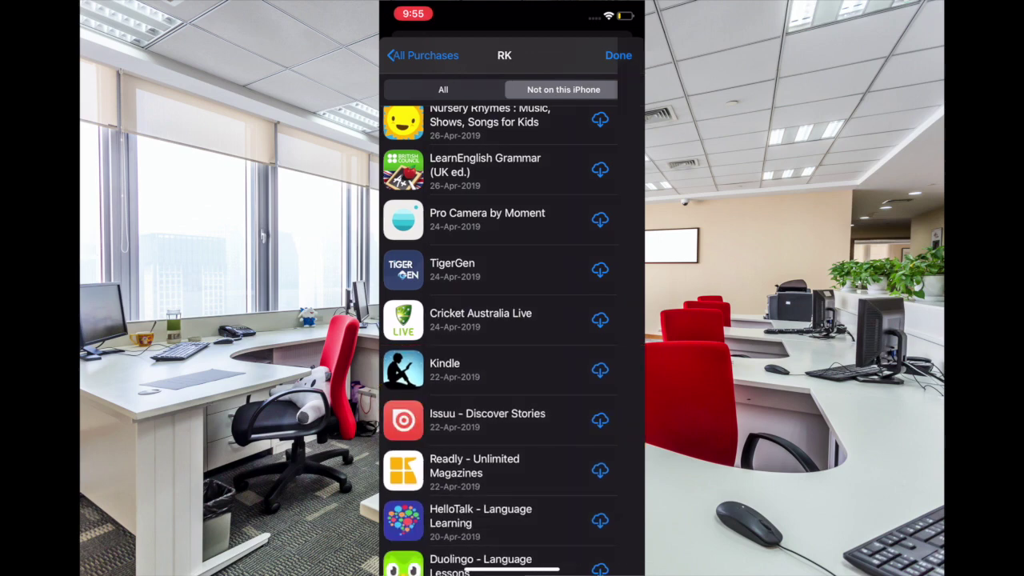
left_click(488, 420)
left_click(400, 56)
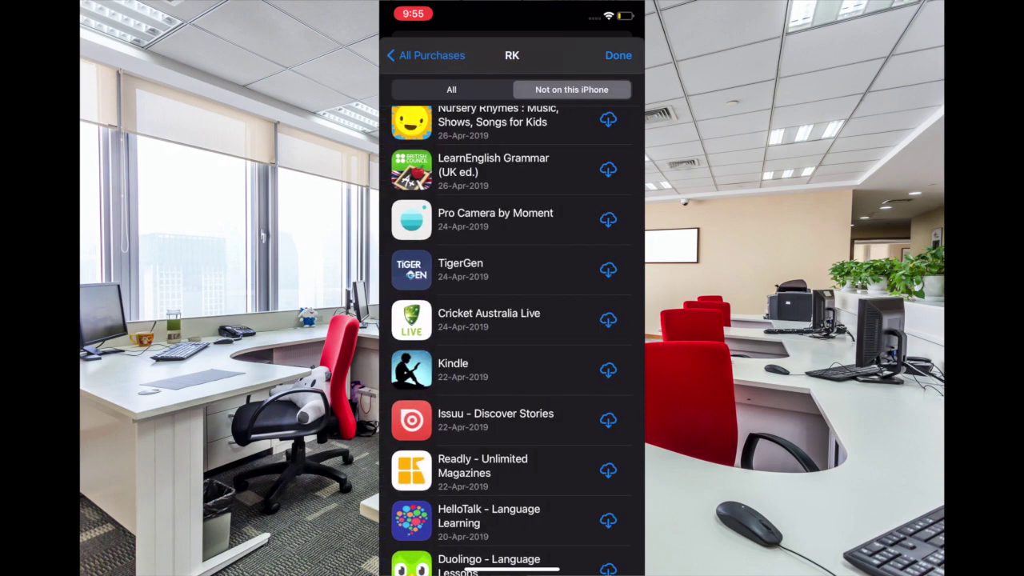
Step: Hide Pro Camera by Moment from the RK purchases list
left_click_drag(560, 219, 488, 219)
left_click(622, 219)
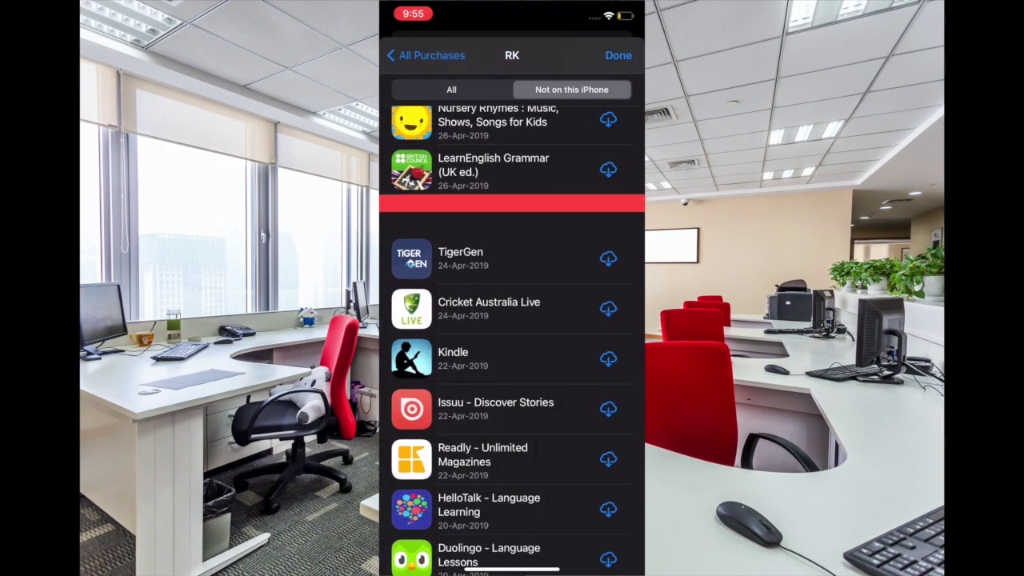
left_click_drag(559, 219, 496, 219)
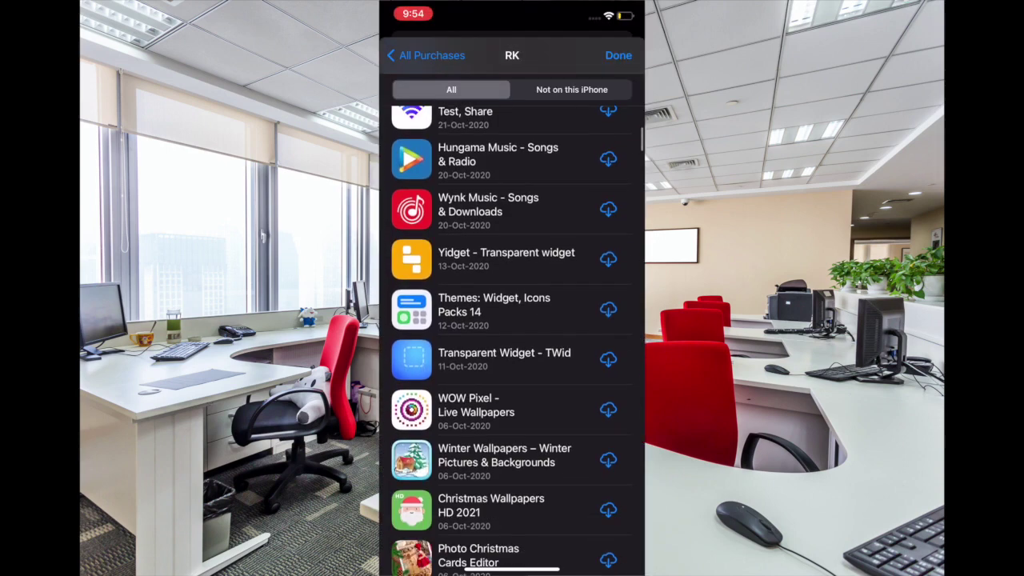
scroll(512, 336, "down", 15)
Step: Scroll the All purchases list and filter it to apps not on this iPhone
scroll(511, 336, "down", 5)
scroll(512, 336, "down", 5)
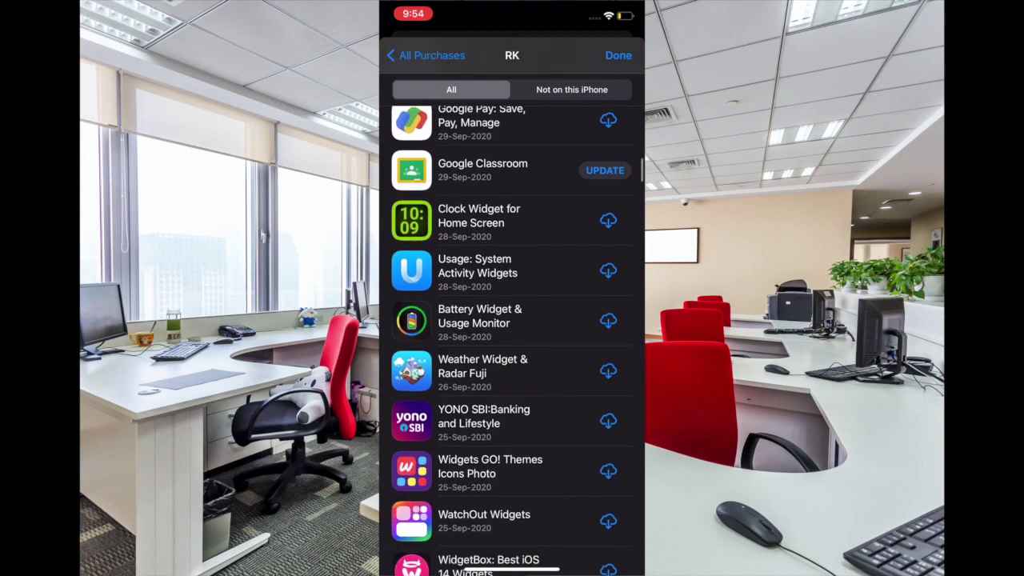
scroll(512, 336, "down", 5)
scroll(512, 336, "down", 5)
scroll(512, 335, "down", 5)
scroll(512, 336, "down", 5)
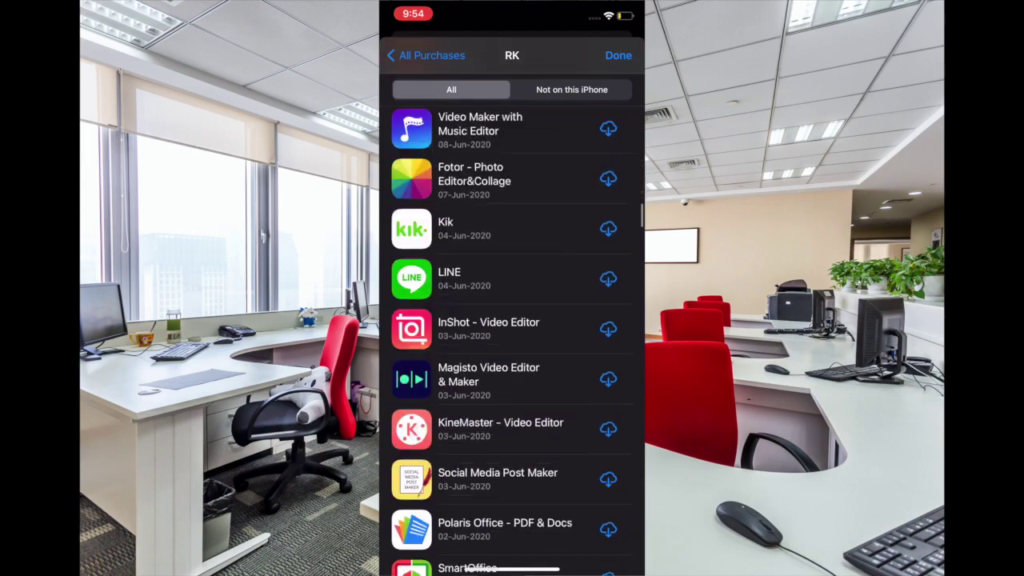
scroll(512, 335, "down", 5)
scroll(512, 336, "down", 5)
scroll(512, 336, "down", 5)
scroll(512, 336, "down", 5)
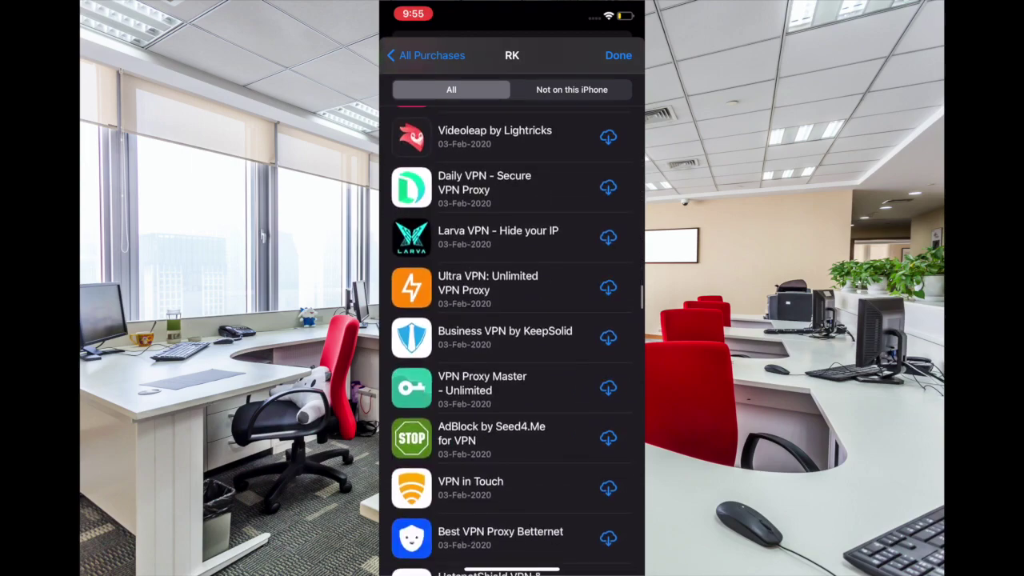
scroll(512, 336, "down", 5)
scroll(511, 336, "down", 5)
scroll(512, 335, "down", 5)
scroll(512, 336, "down", 5)
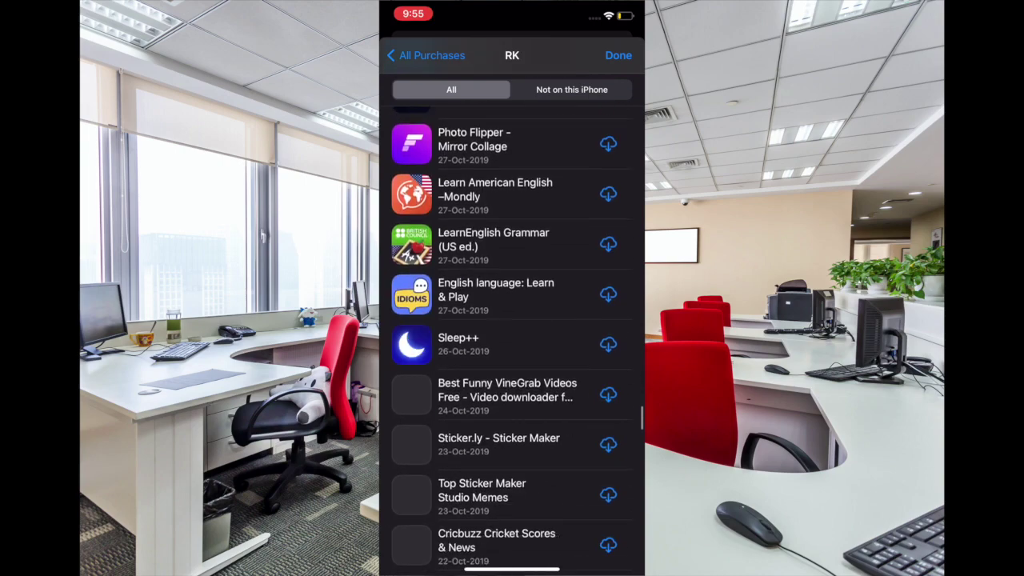
scroll(511, 336, "down", 5)
left_click(571, 90)
Step: Scroll down to the May 2019 apps in the filtered list
scroll(511, 336, "down", 3)
scroll(512, 336, "down", 2)
scroll(512, 336, "down", 5)
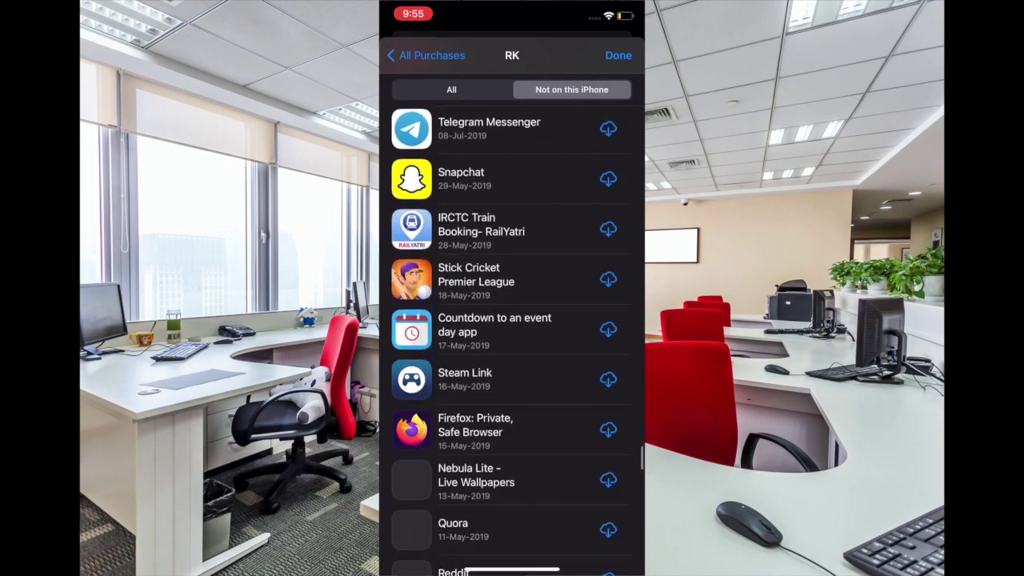
scroll(512, 336, "down", 4)
scroll(512, 335, "down", 3)
scroll(512, 336, "down", 3)
scroll(512, 336, "down", 1)
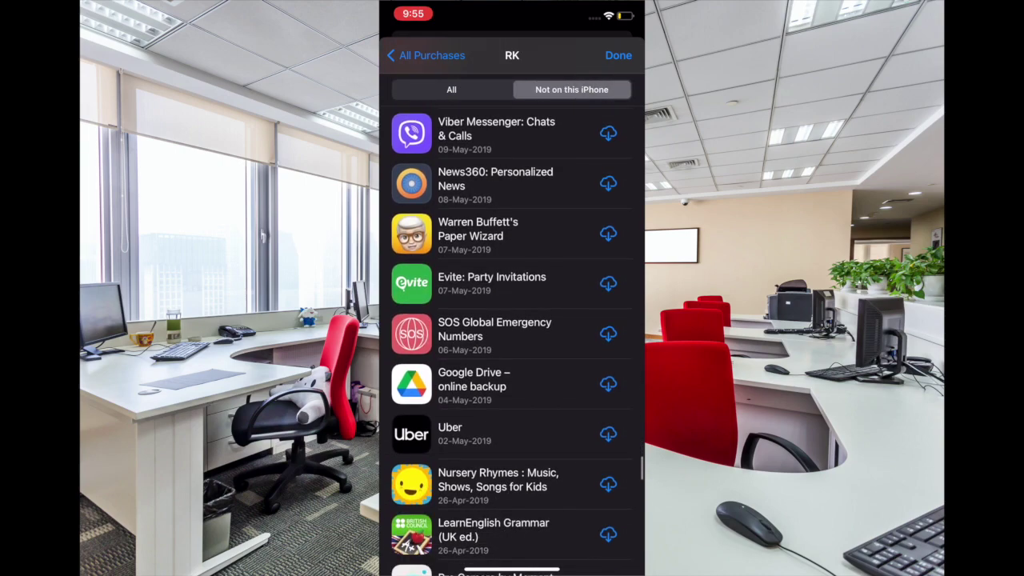
Step: Hide Warren Buffett's Paper Wizard from the purchases list
left_click_drag(560, 233, 512, 234)
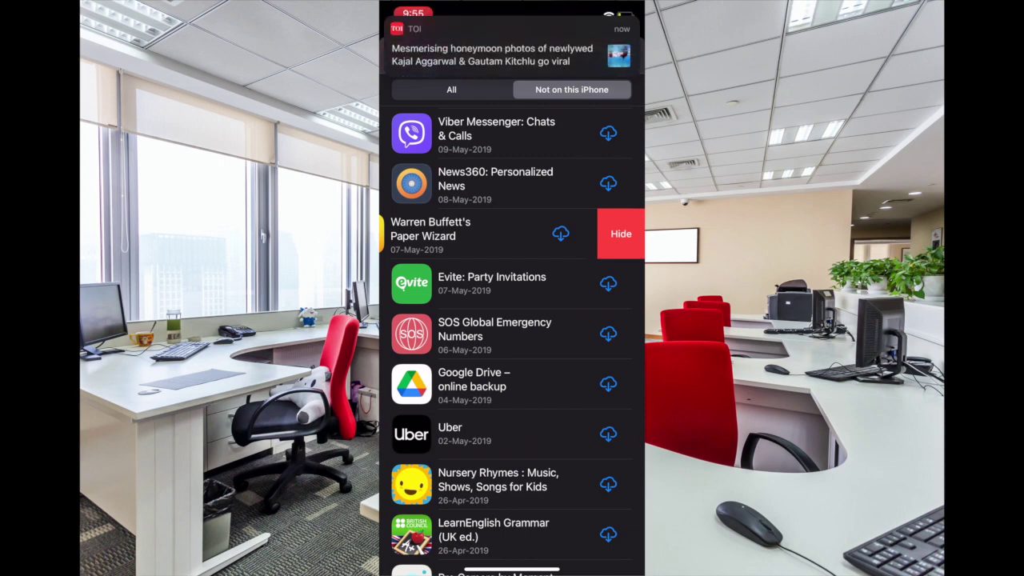
left_click(620, 234)
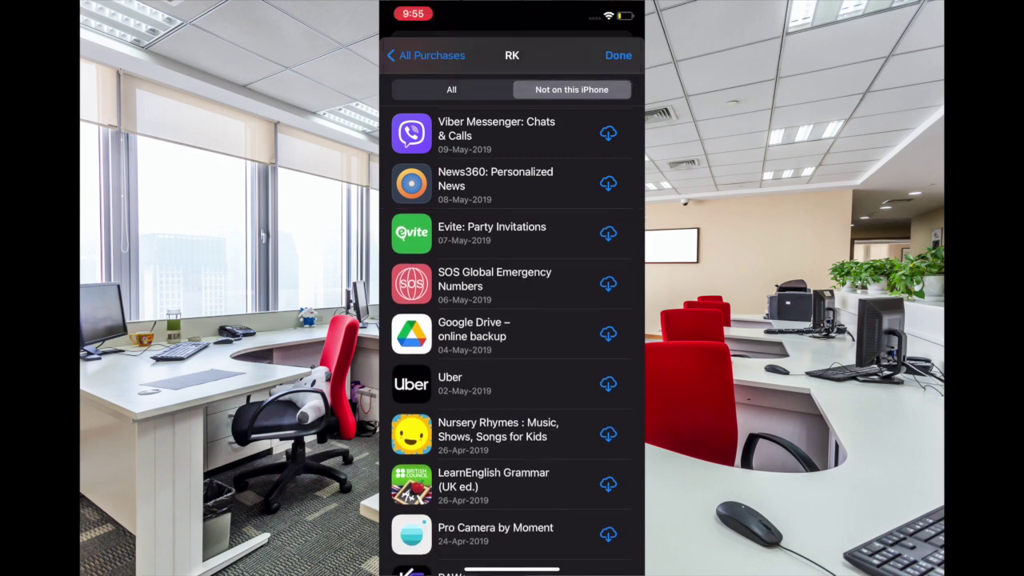
scroll(512, 336, "down", 1)
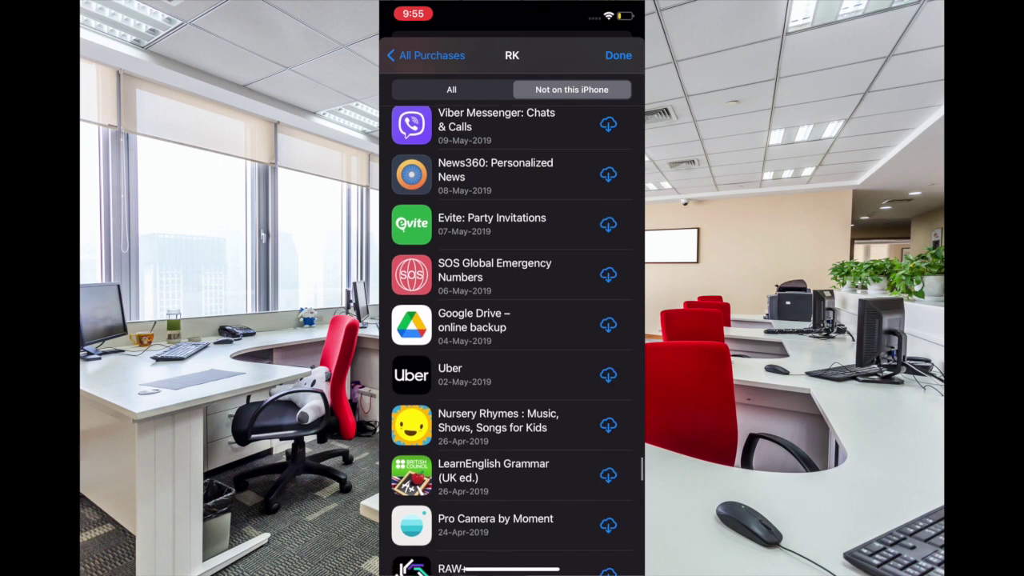
scroll(512, 336, "down", 5)
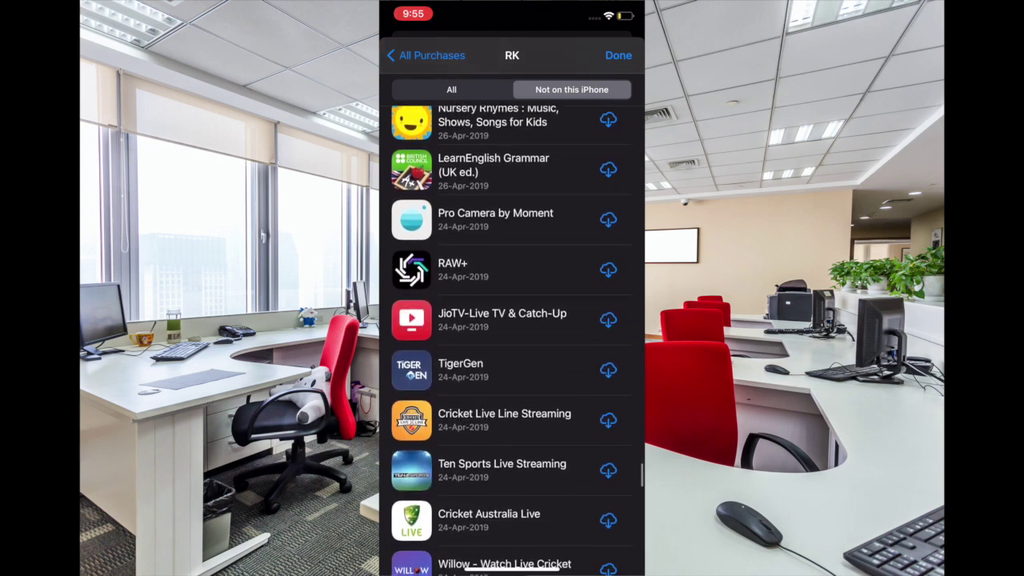
Step: Hide RAW+, JioTV, Cricket Live Line and Ten Sports Live Streaming, then go home
left_click_drag(527, 270, 472, 269)
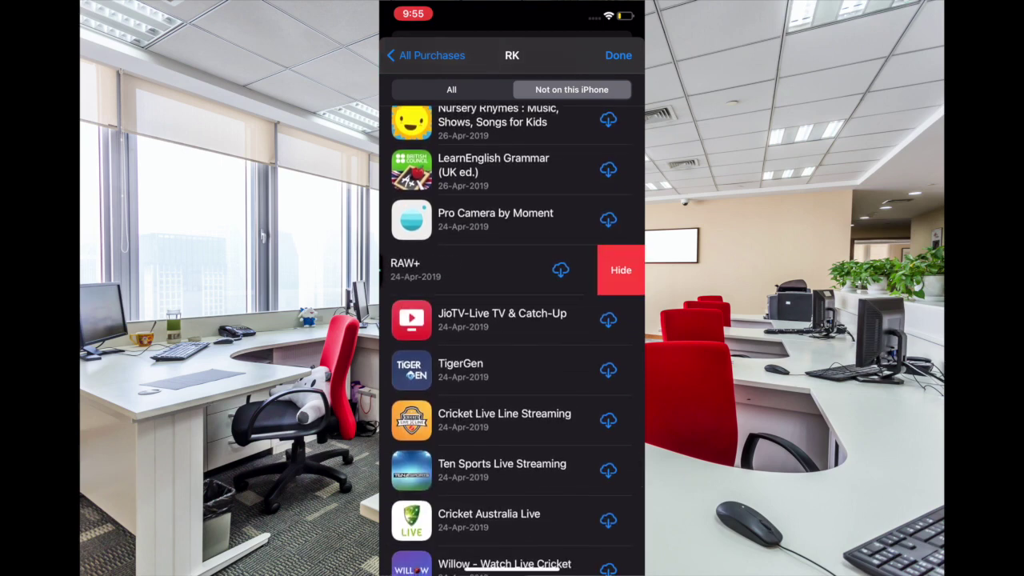
left_click(620, 269)
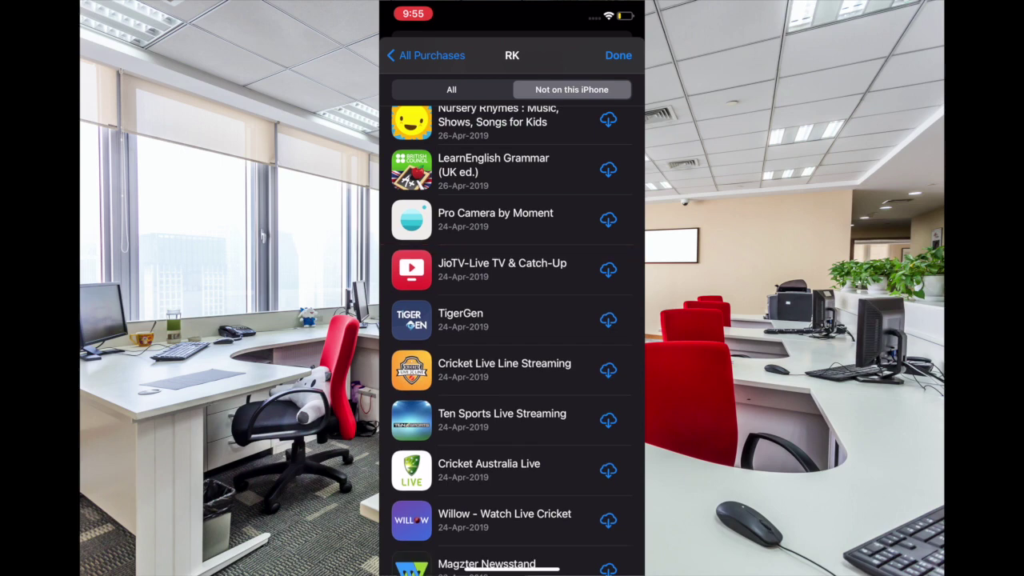
left_click_drag(528, 269, 472, 269)
left_click(621, 270)
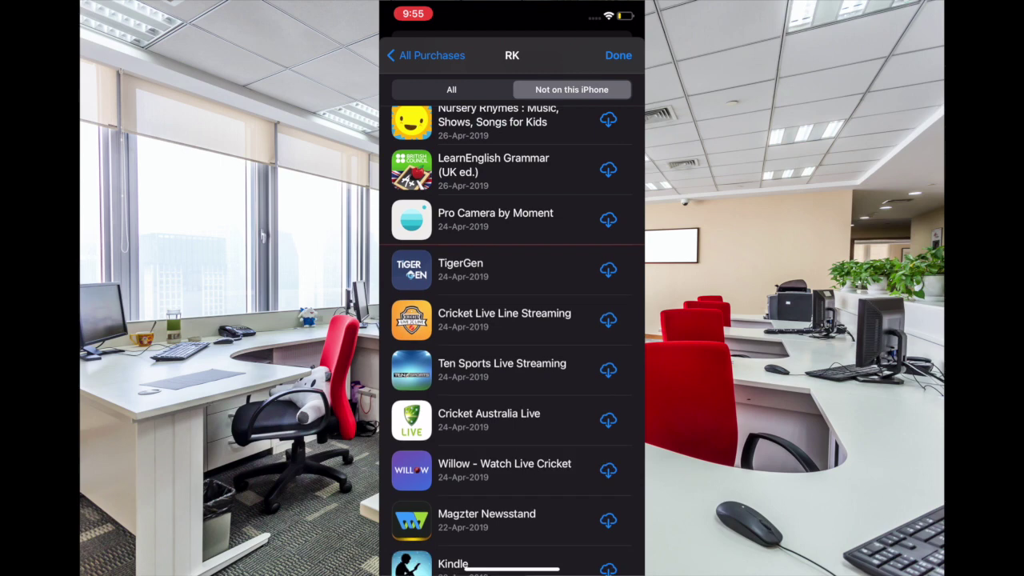
left_click_drag(528, 319, 472, 319)
left_click(621, 319)
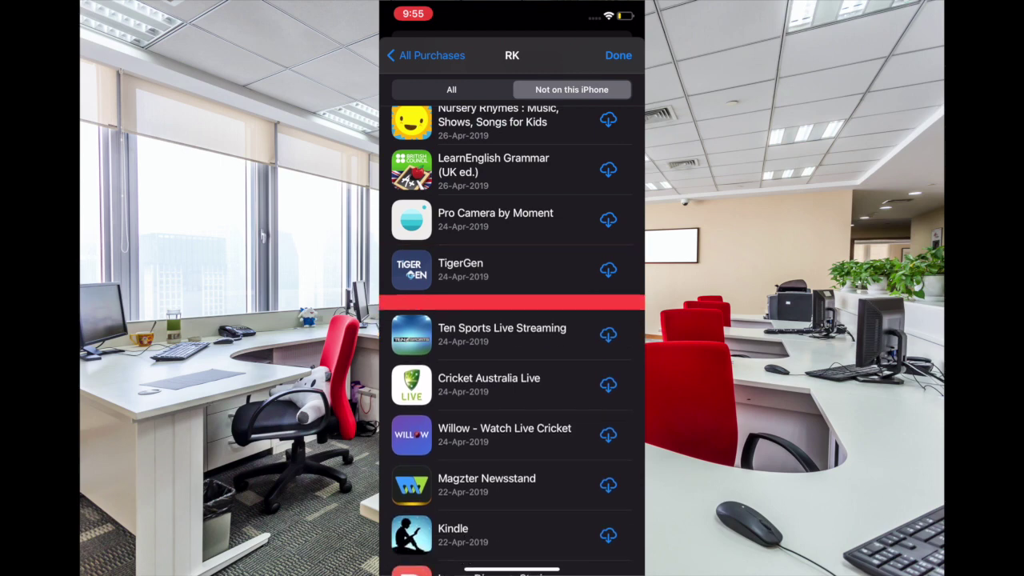
left_click_drag(527, 319, 472, 319)
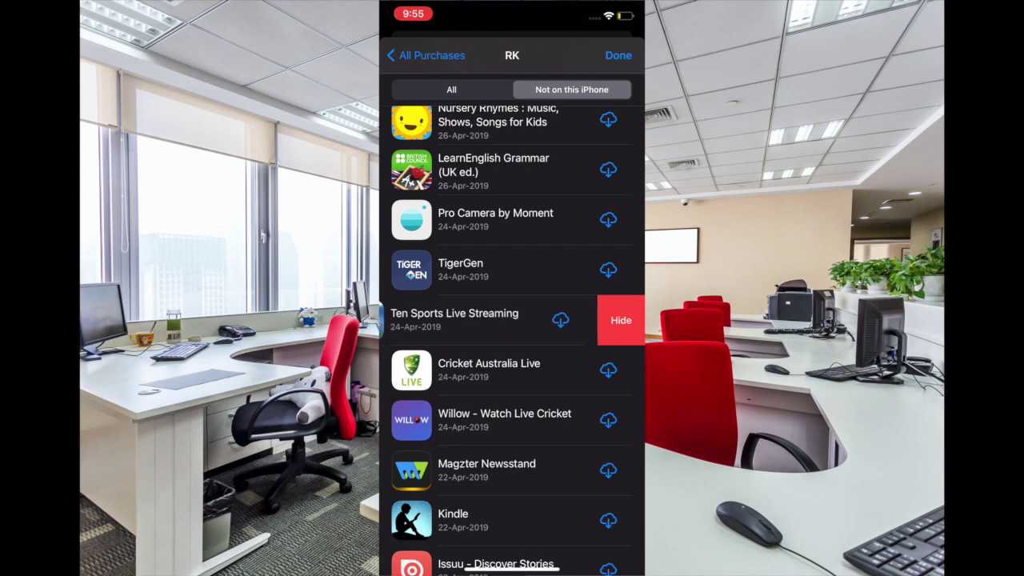
left_click(620, 319)
left_click_drag(512, 570, 512, 320)
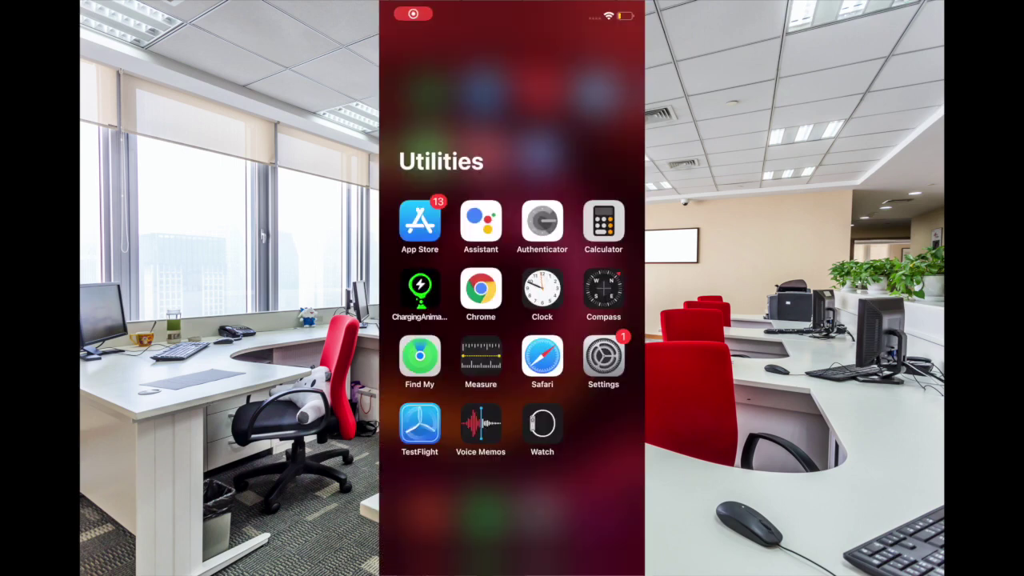
Step: Launch App Store from the Utilities folder and open Hidden Purchases
left_click(419, 221)
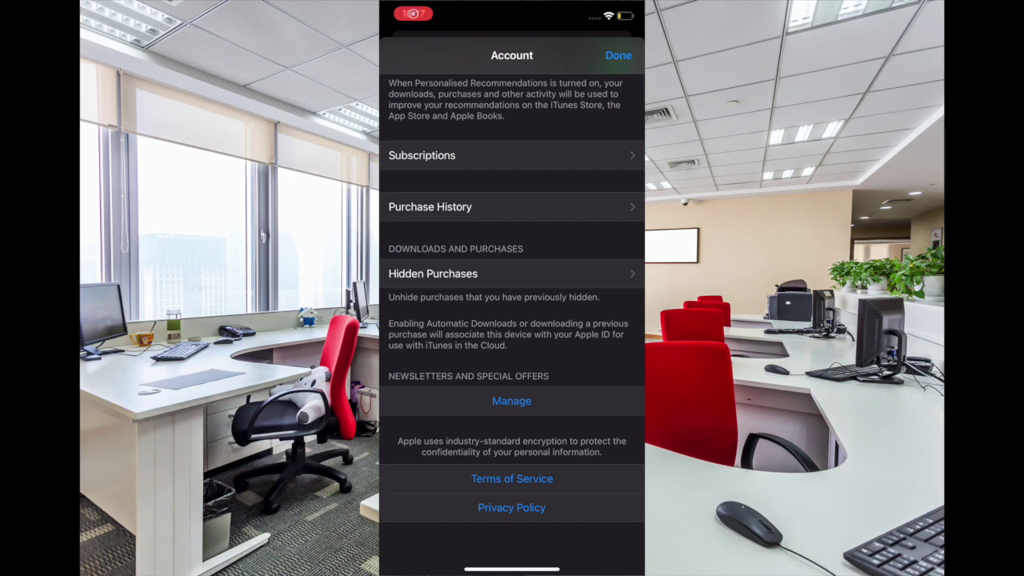
left_click(432, 274)
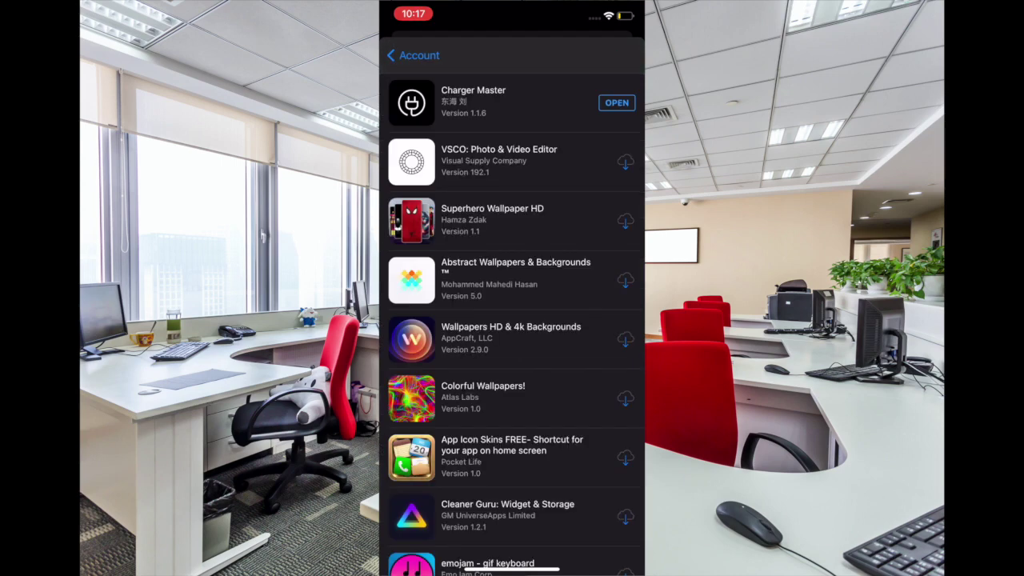
Step: Scroll Hidden Purchases to confirm Paper Wizard, RAW+, JioTV, Willow and Magzter are listed
scroll(511, 320, "down", 5)
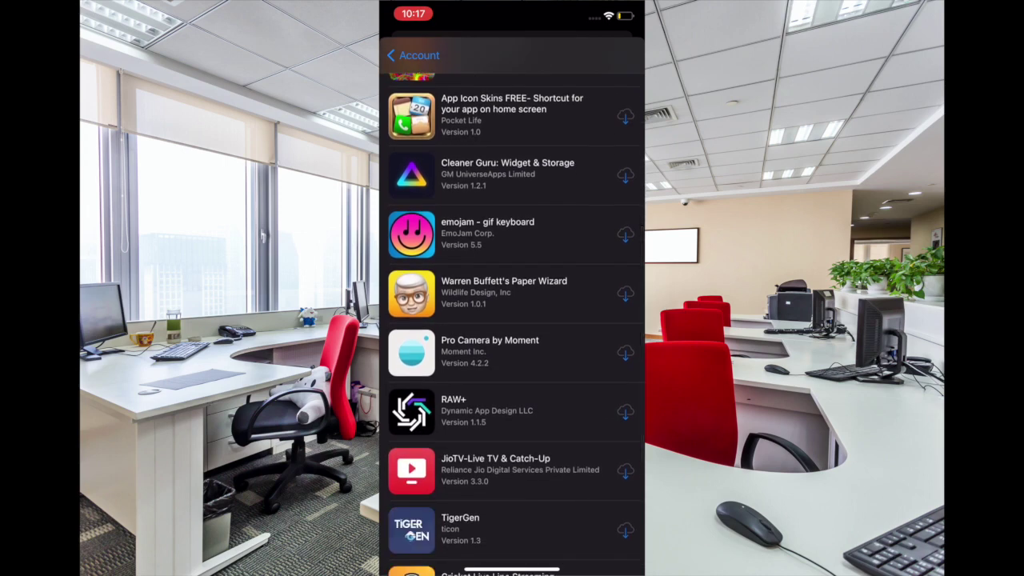
scroll(512, 319, "down", 2)
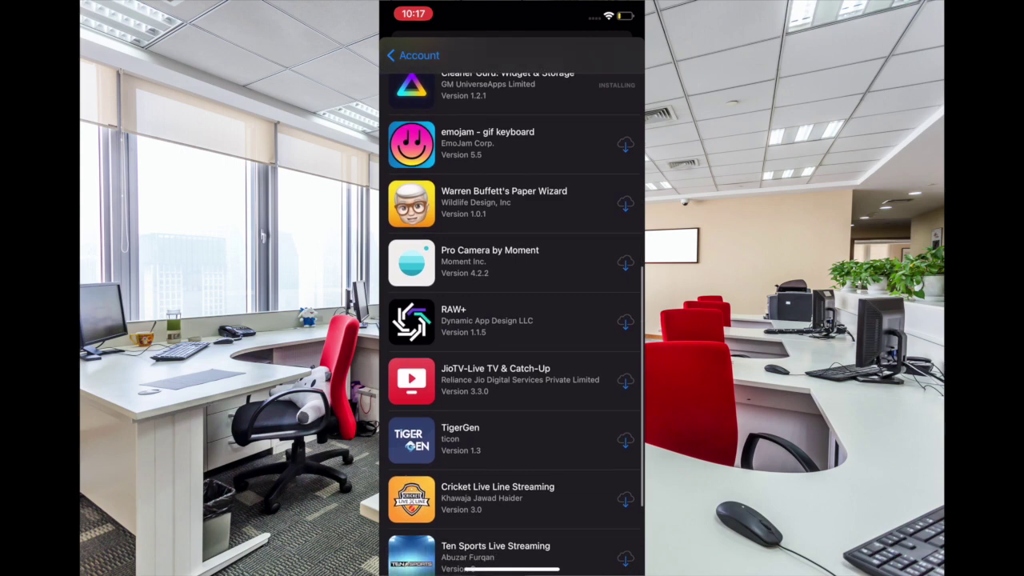
scroll(512, 320, "down", 2)
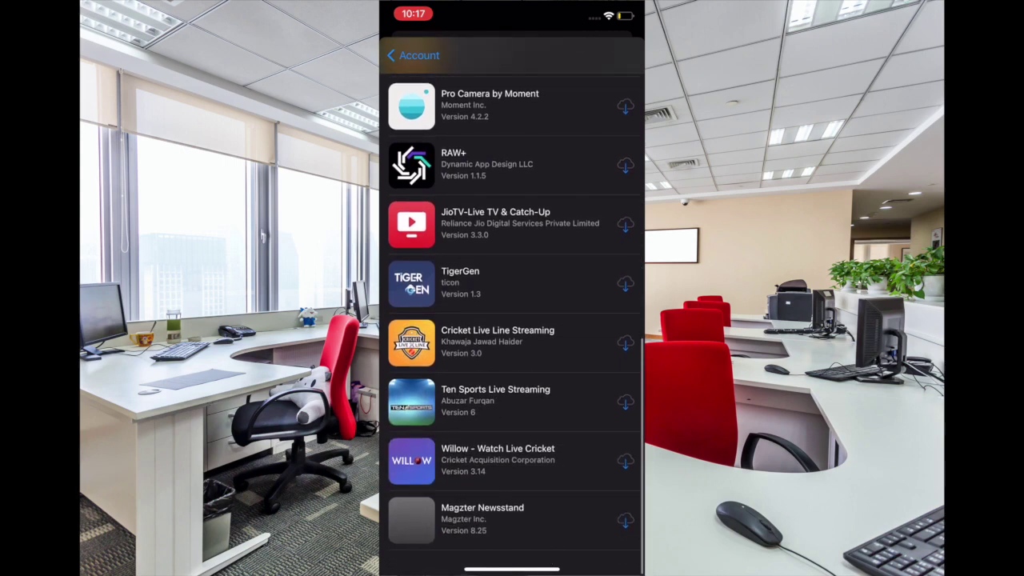
scroll(511, 320, "up", 5)
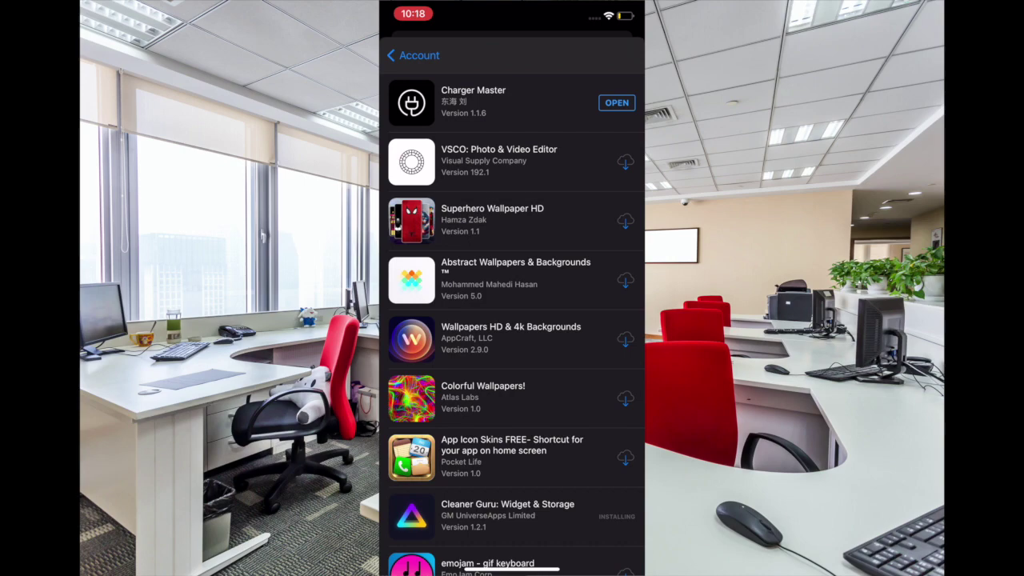
scroll(512, 320, "down", 3)
scroll(512, 319, "down", 3)
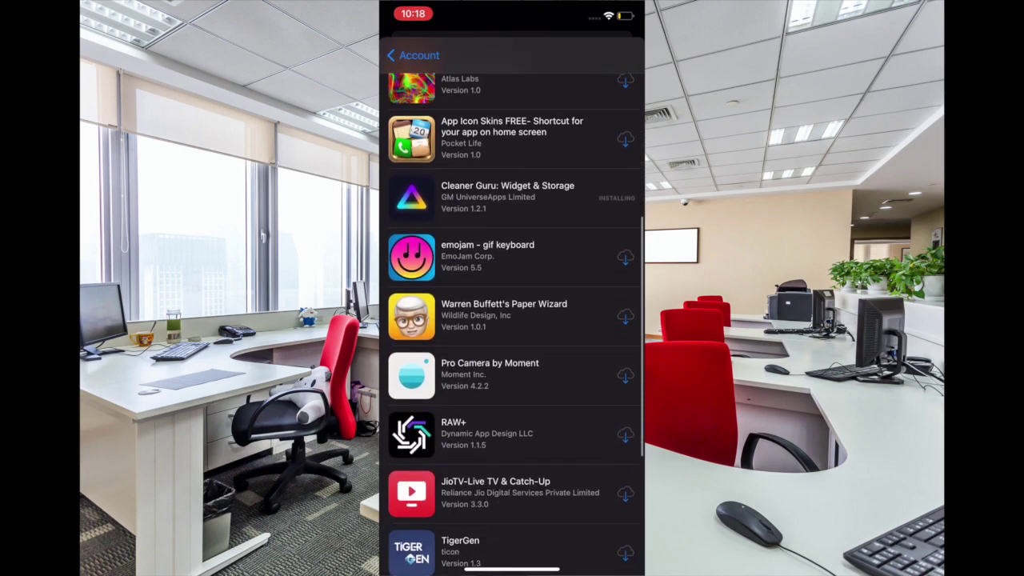
scroll(512, 320, "down", 3)
scroll(512, 320, "down", 3)
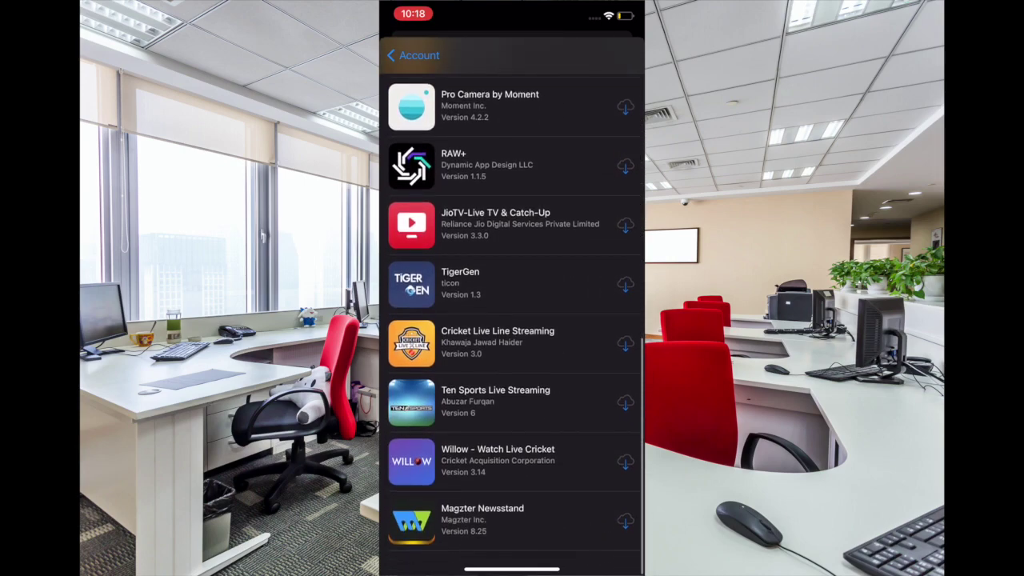